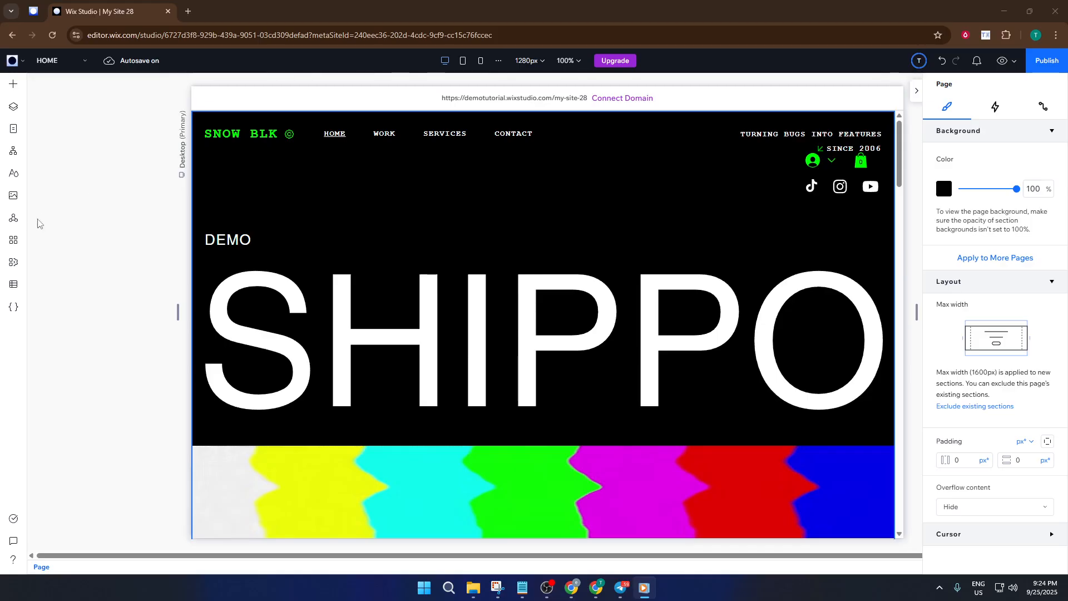
Search the Wix App Market for "shippo" and open the Shippo - Scalable Shipping app page
left_click(9, 243)
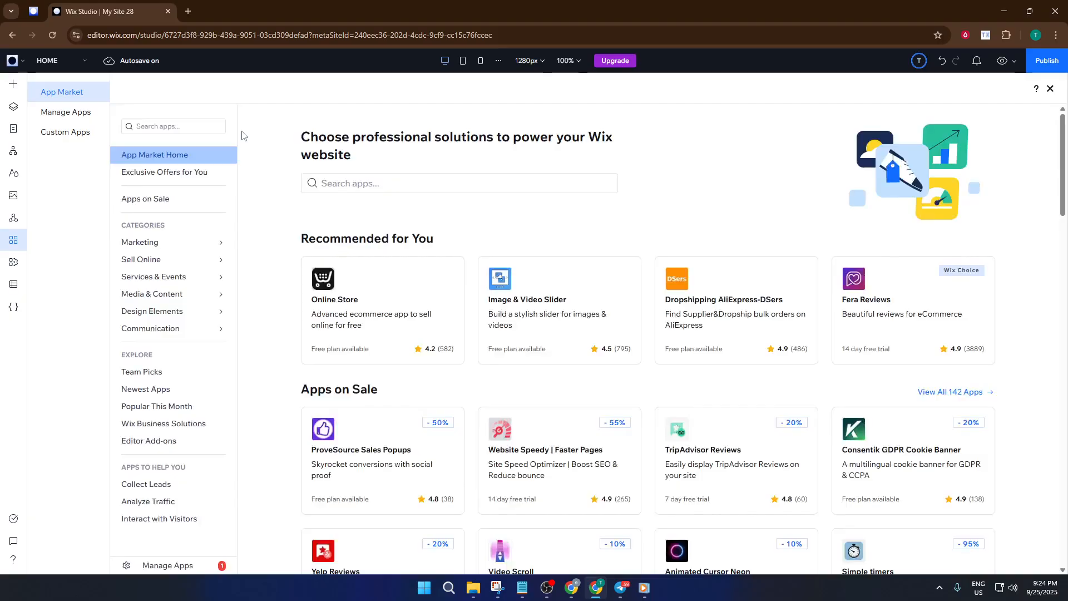
left_click(340, 183)
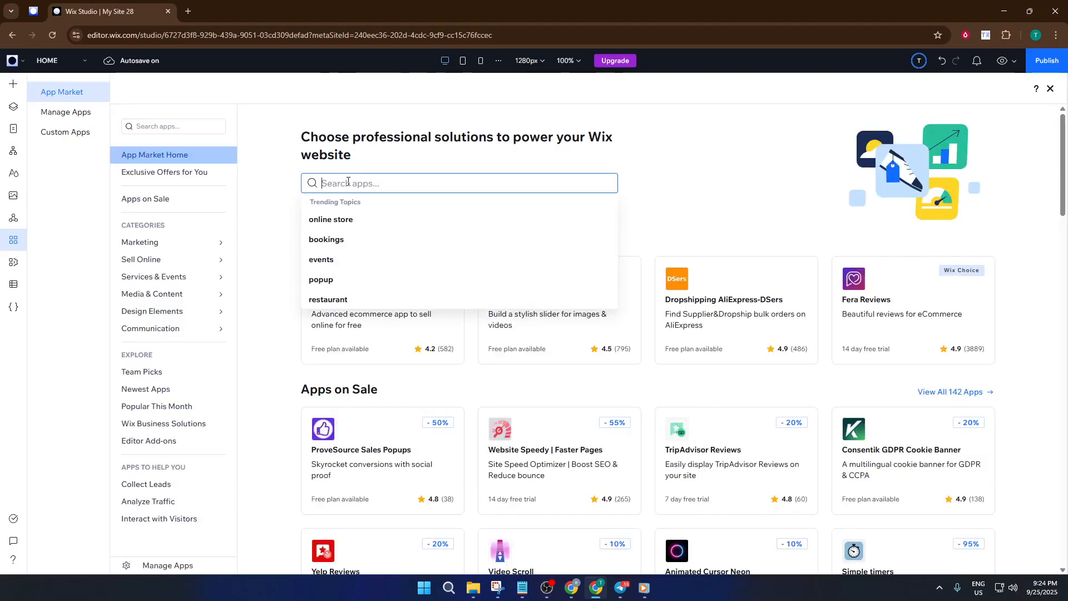
type("shippo")
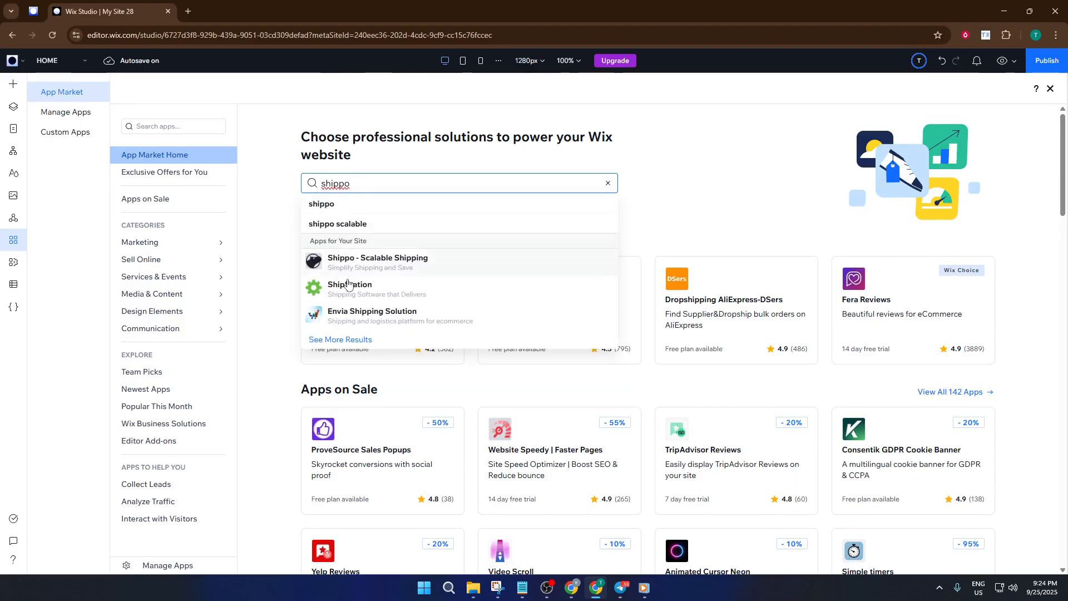
left_click(397, 268)
left_click(397, 268)
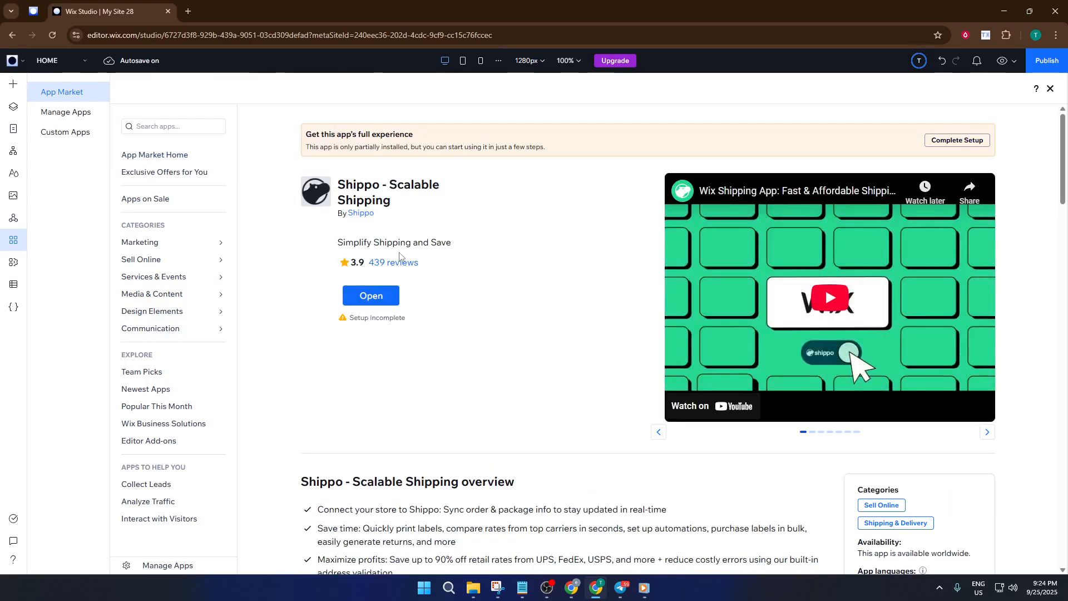
Add Shippo - Scalable Shipping to the site and agree to its requested permissions
left_click(348, 303)
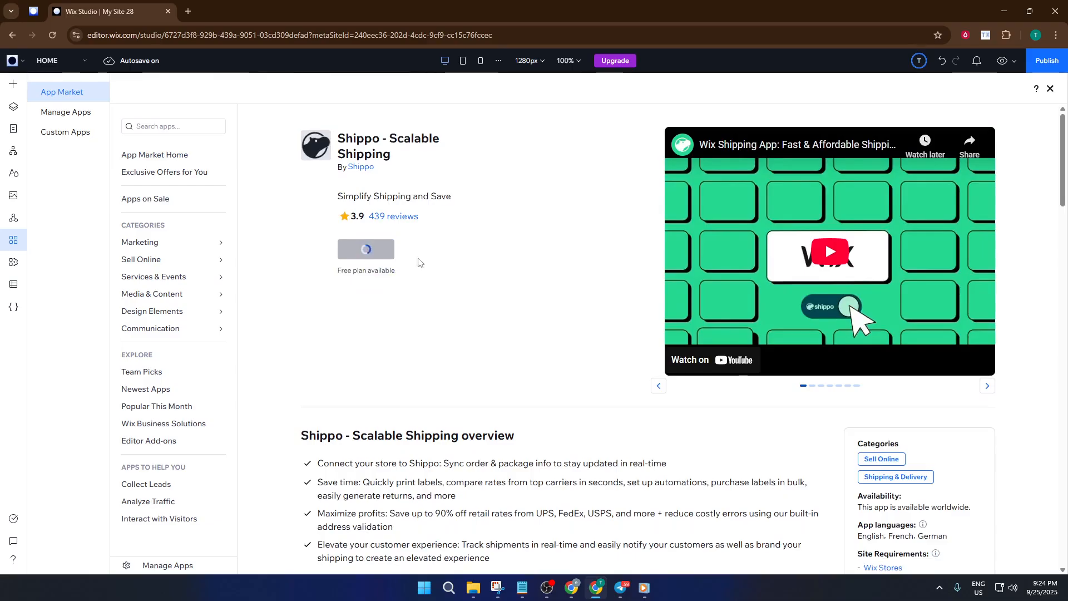
left_click(375, 257)
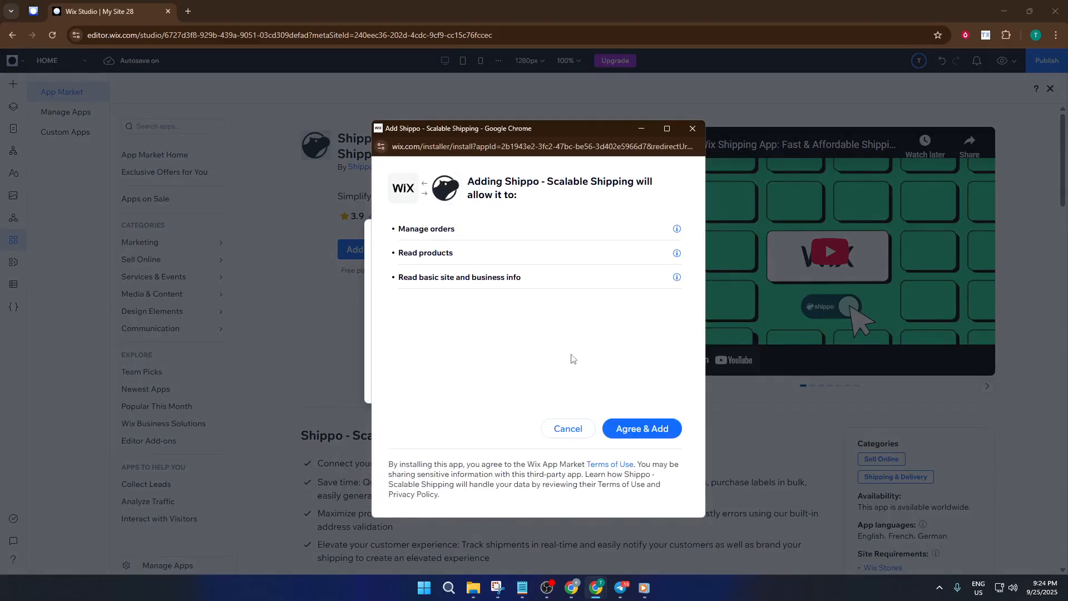
left_click(648, 427)
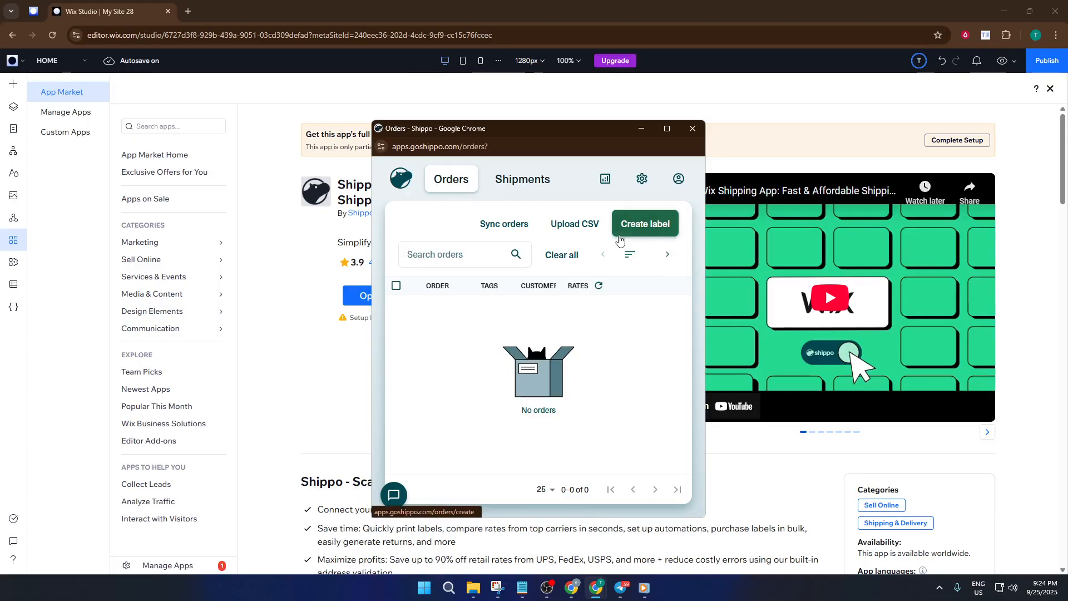
Start a new shipping label in Shippo, examine its sender, ship-from and recipient fields, and return to the orders list
left_click(653, 230)
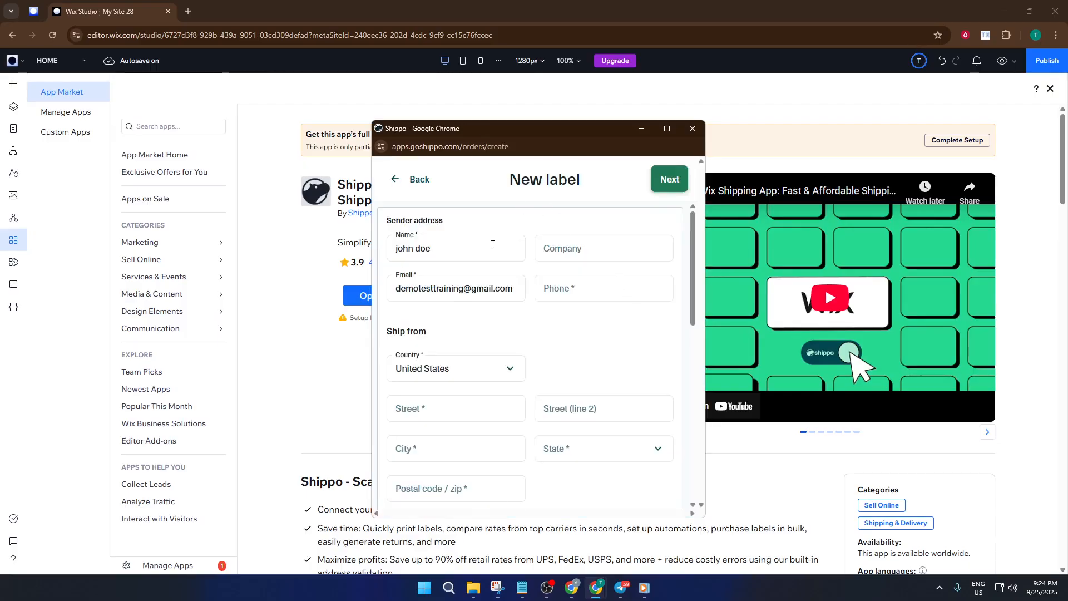
scroll(532, 218, "down", 1)
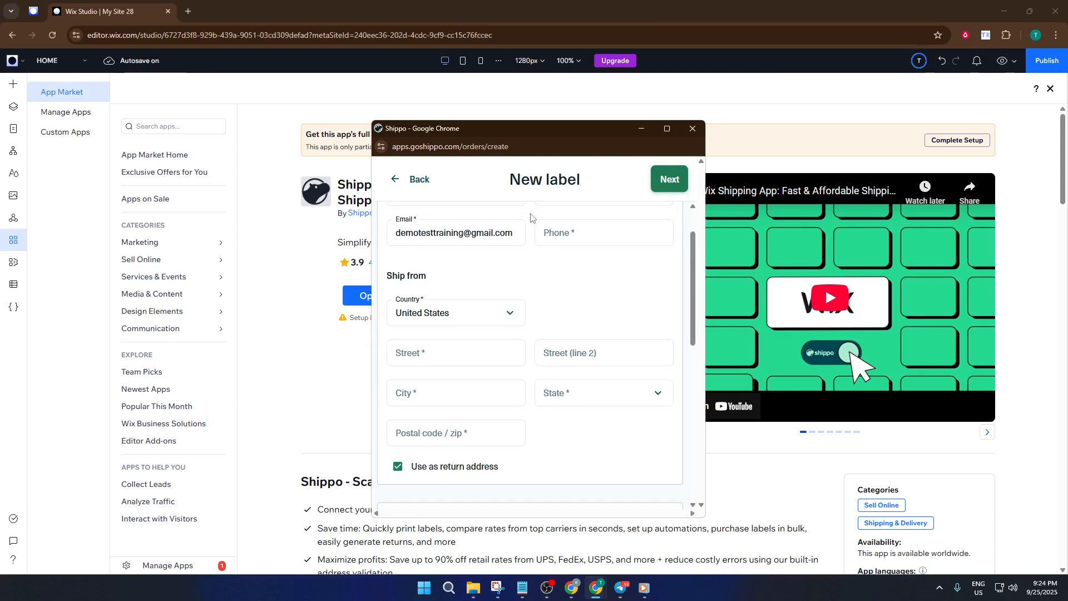
scroll(512, 286, "down", 1)
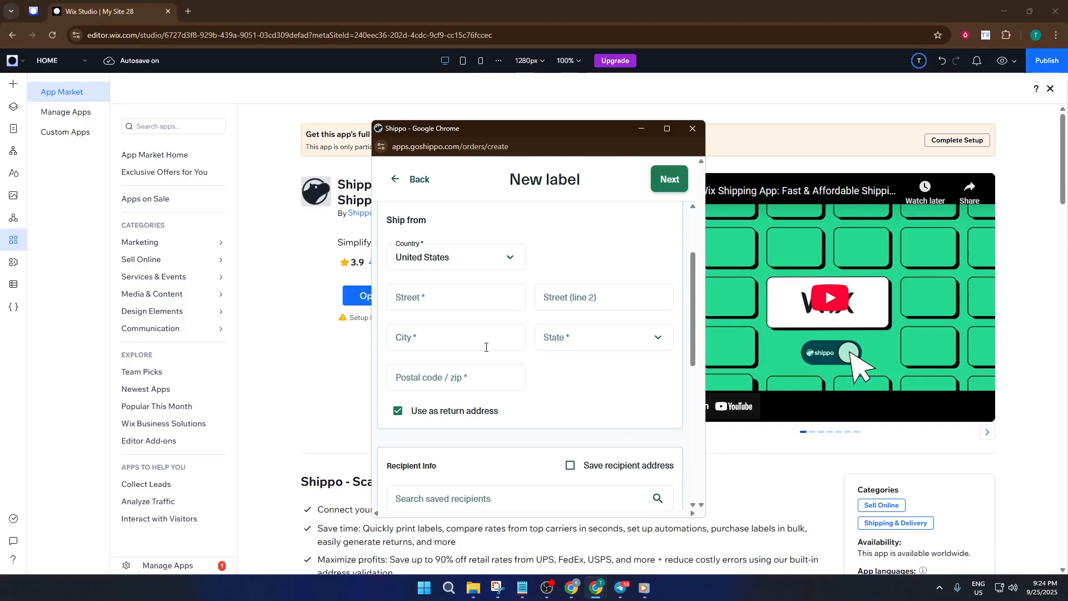
scroll(532, 365, "down", 2)
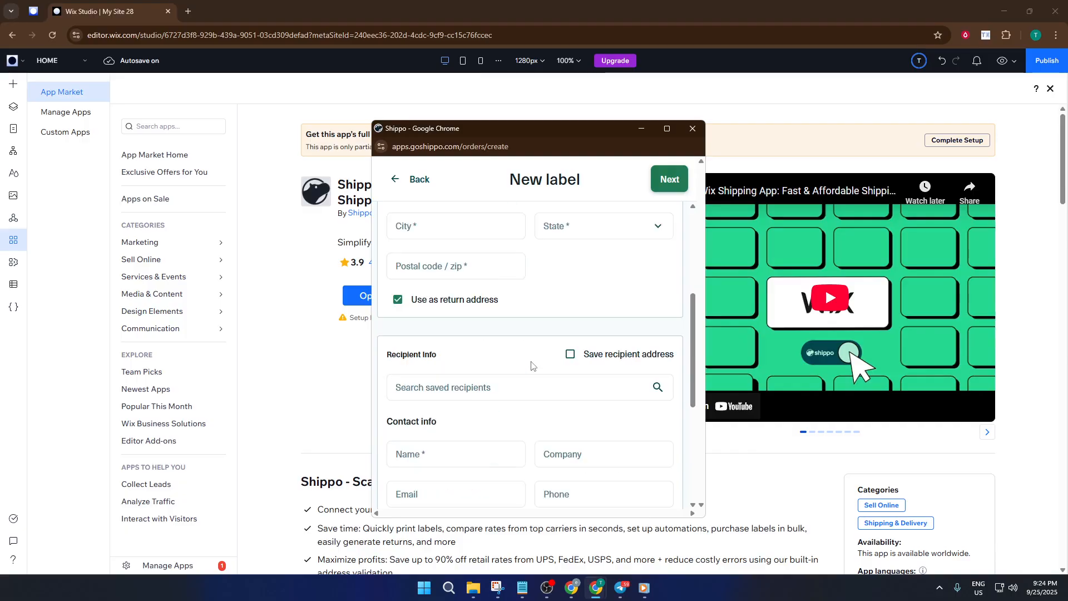
scroll(532, 365, "down", 1)
scroll(532, 365, "down", 3)
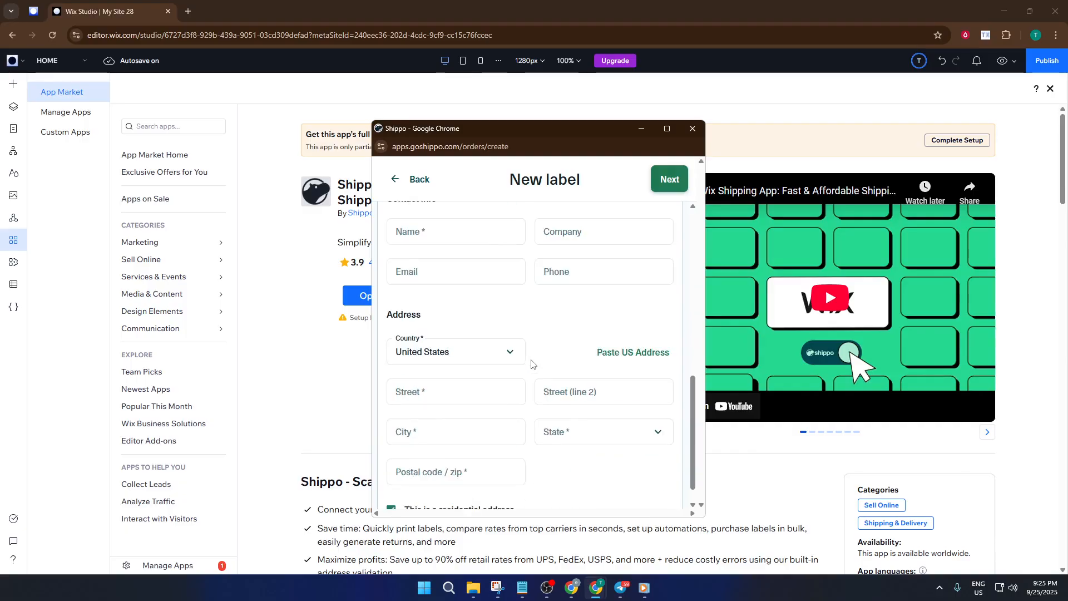
scroll(531, 363, "down", 1)
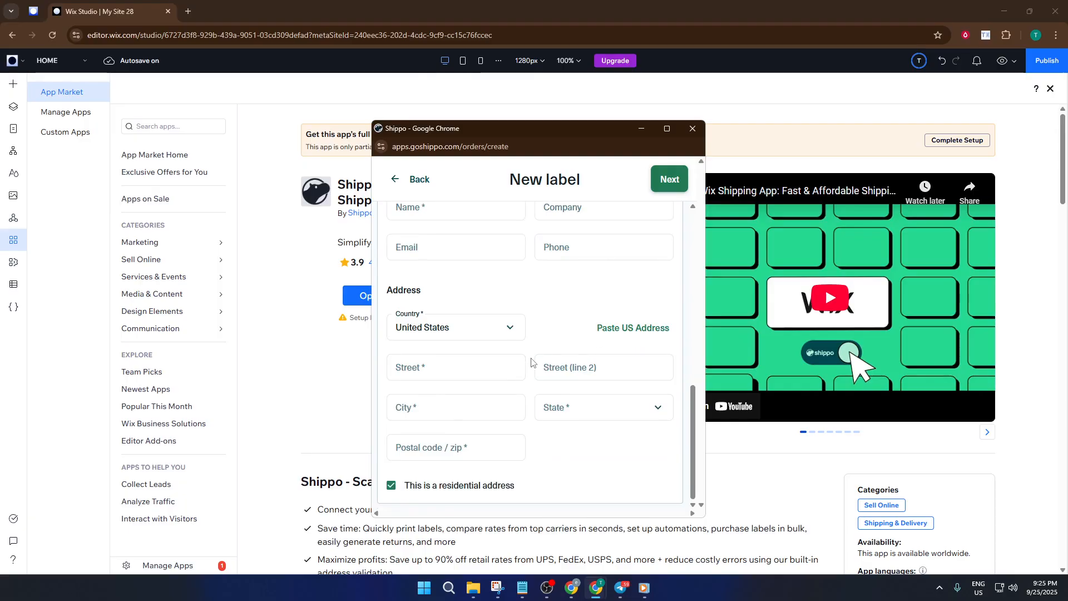
scroll(531, 363, "up", 8)
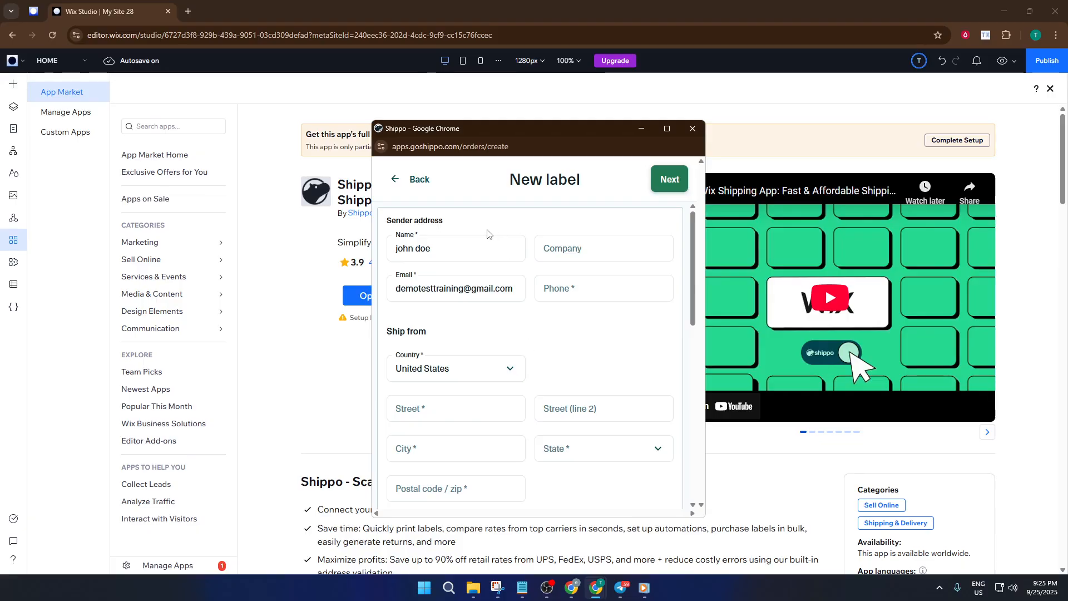
scroll(524, 320, "down", 1)
scroll(524, 321, "down", 4)
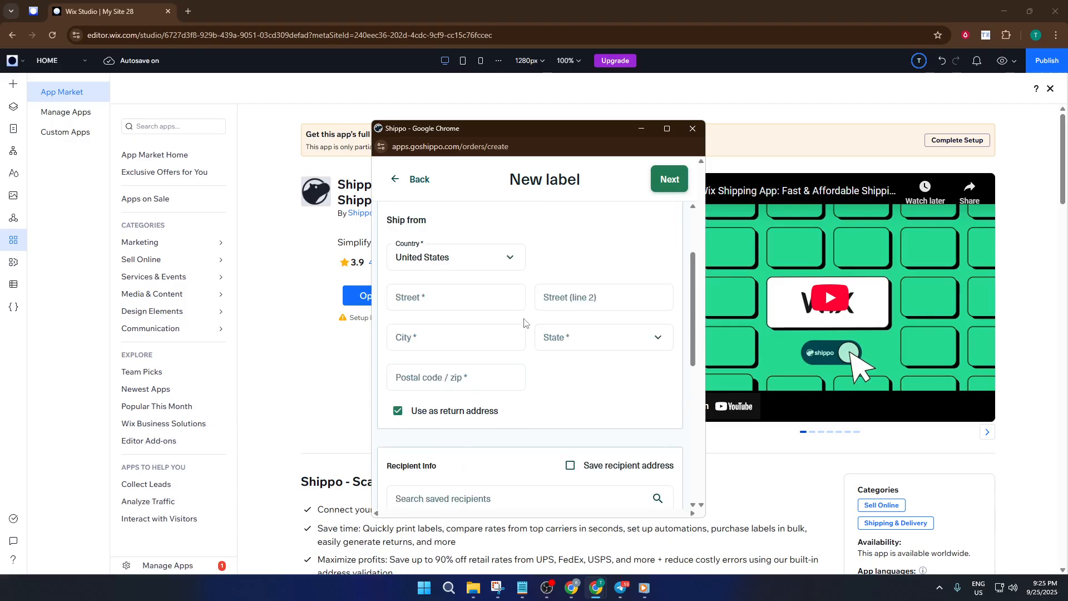
scroll(524, 323, "down", 3)
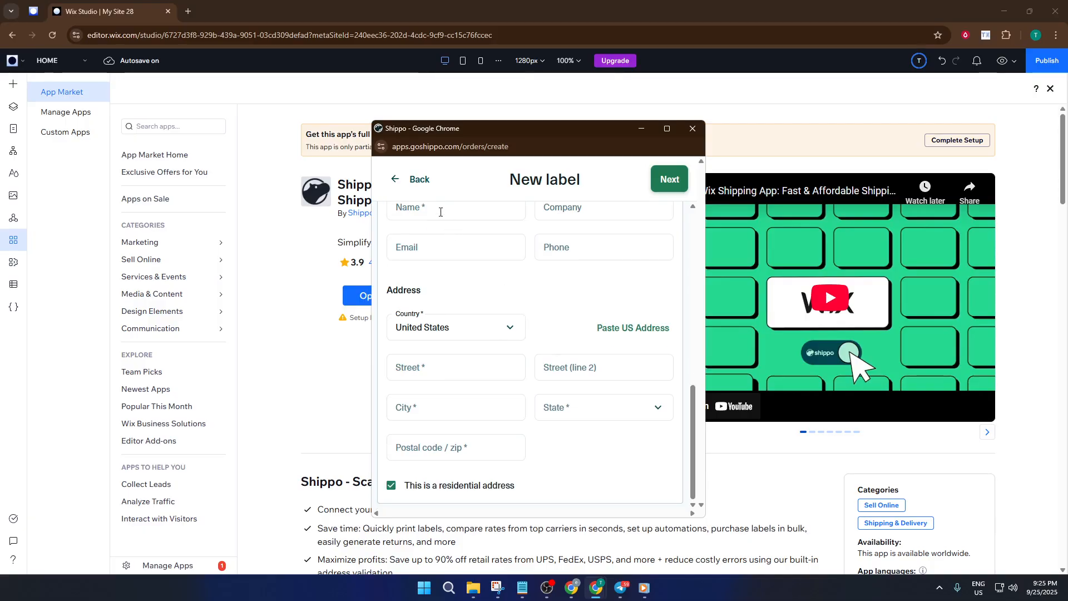
left_click(405, 191)
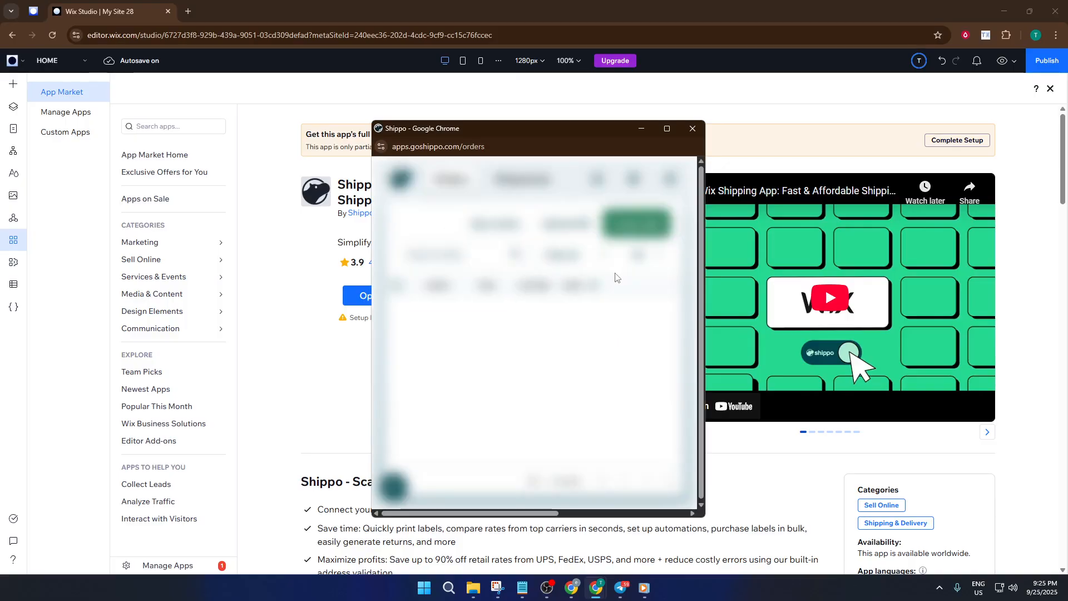
Reopen the new label form, review the return address option and the recipient contact and address fields, and go back to the orders
left_click(622, 240)
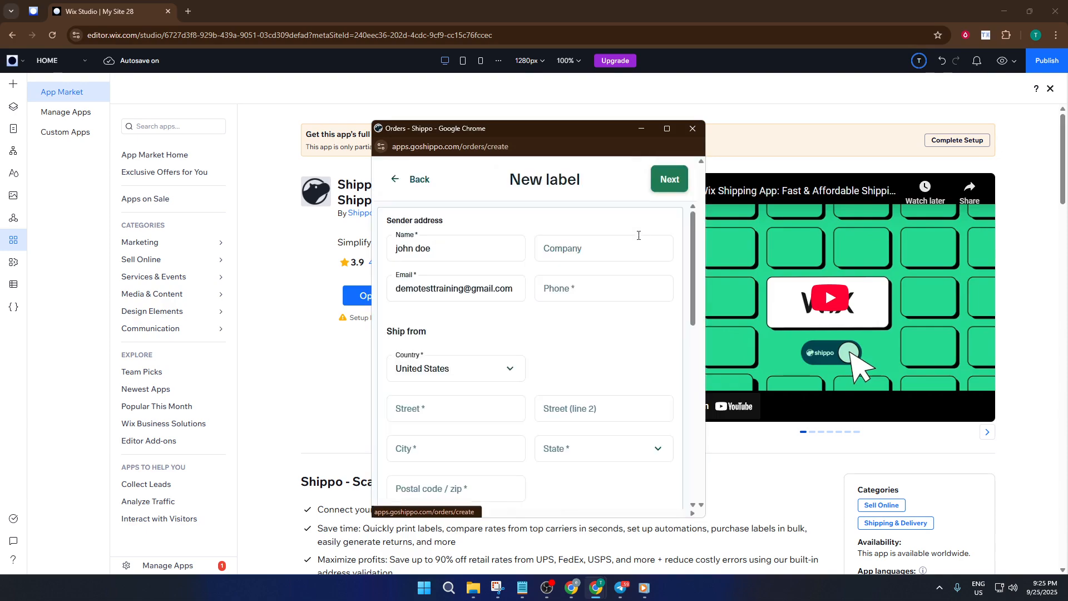
scroll(445, 353, "down", 1)
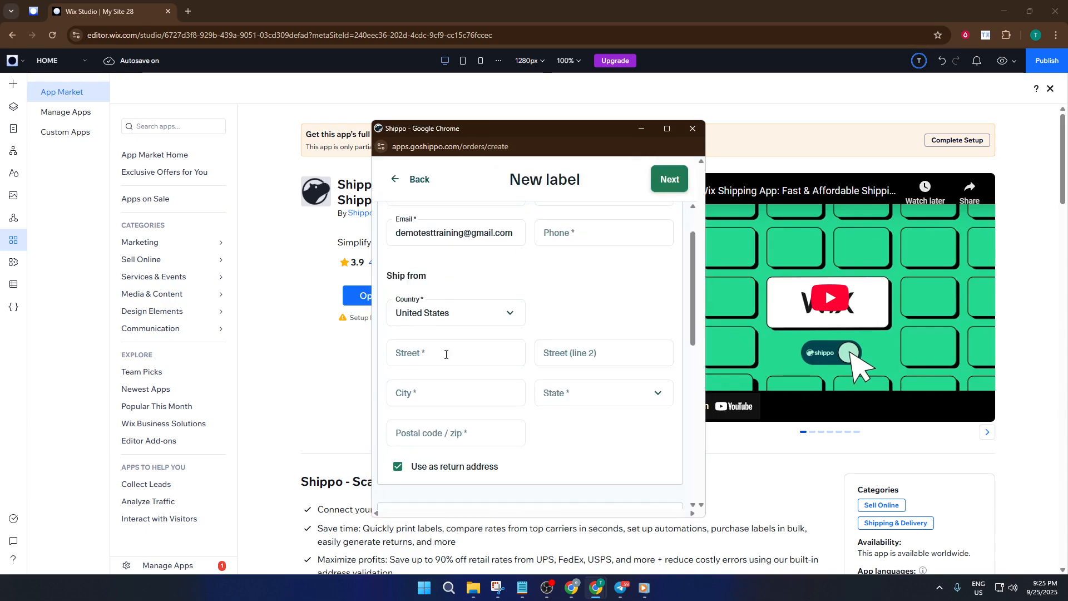
scroll(445, 354, "down", 2)
scroll(466, 388, "down", 2)
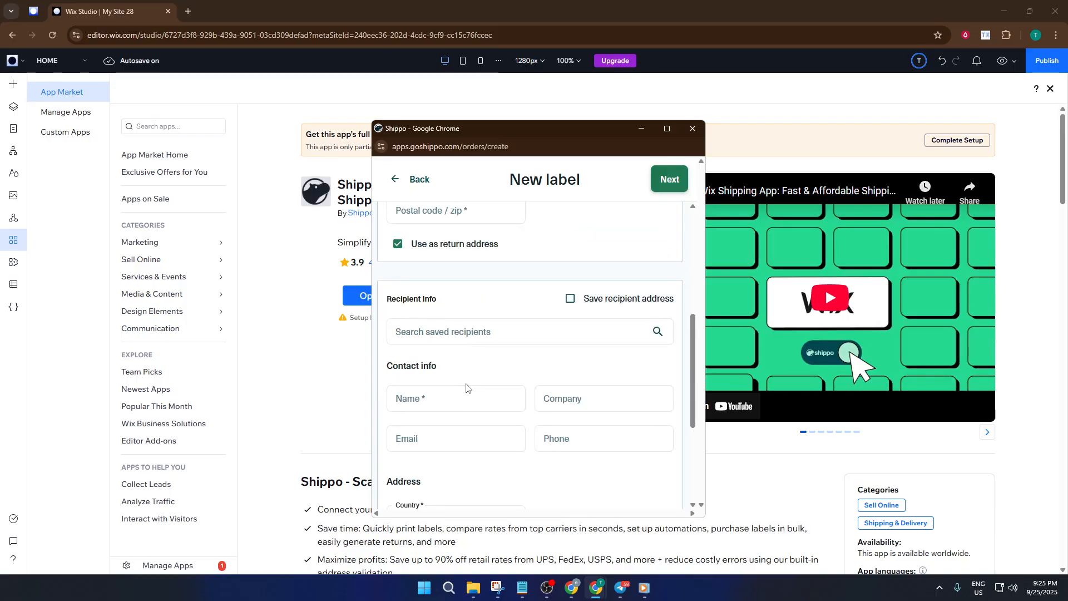
scroll(440, 315, "down", 2)
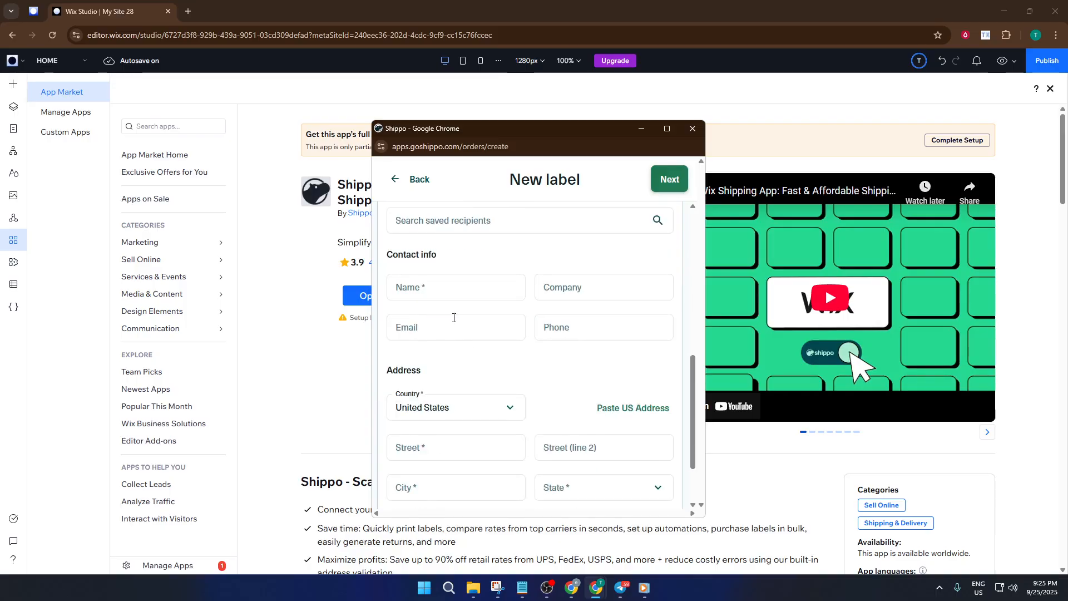
scroll(448, 289, "down", 1)
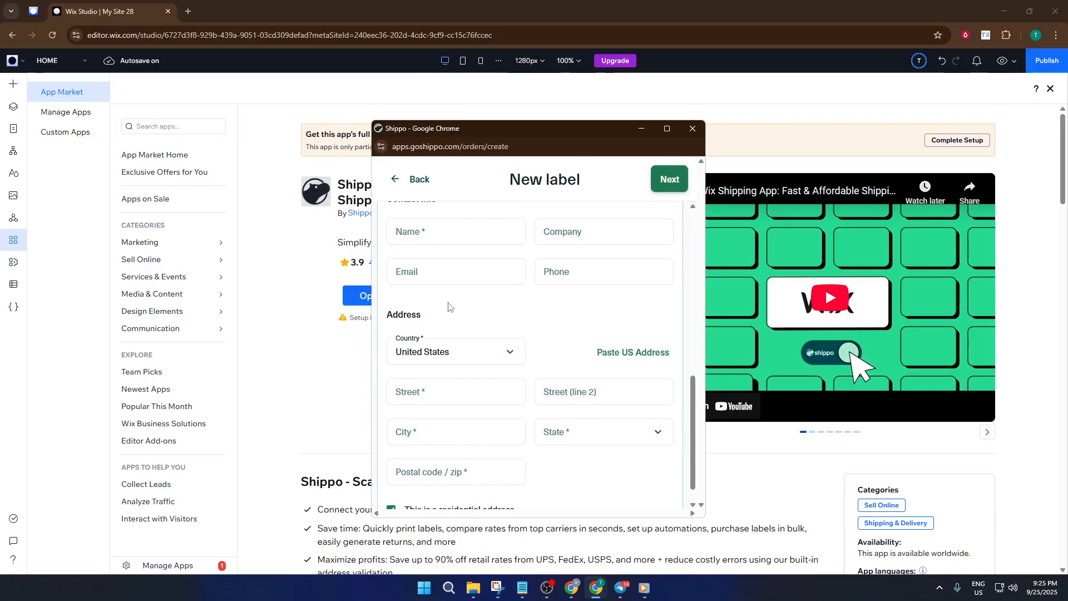
scroll(493, 356, "down", 1)
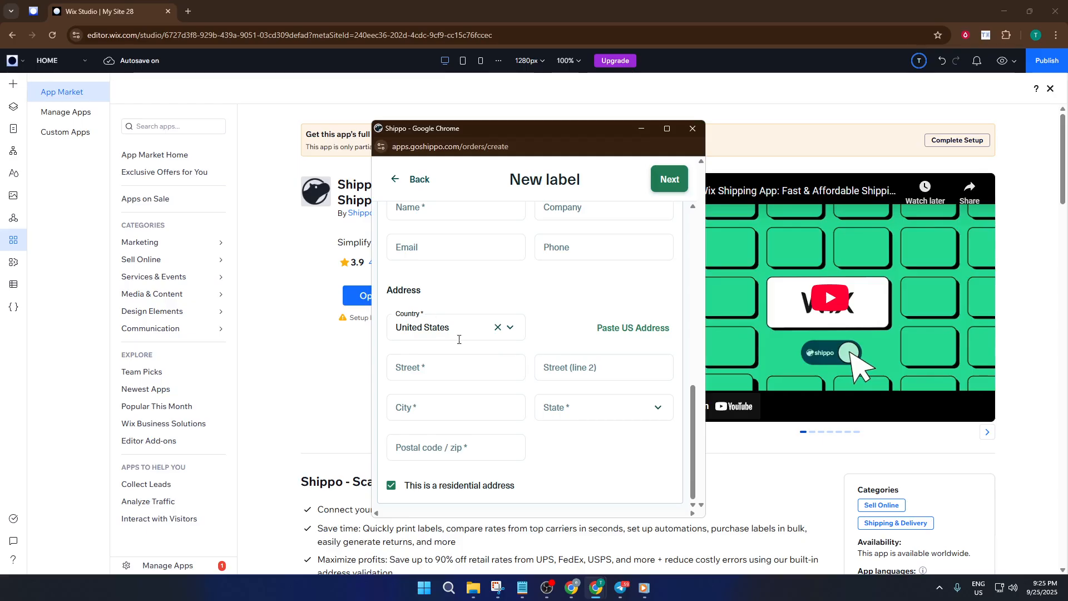
scroll(588, 385, "down", 3)
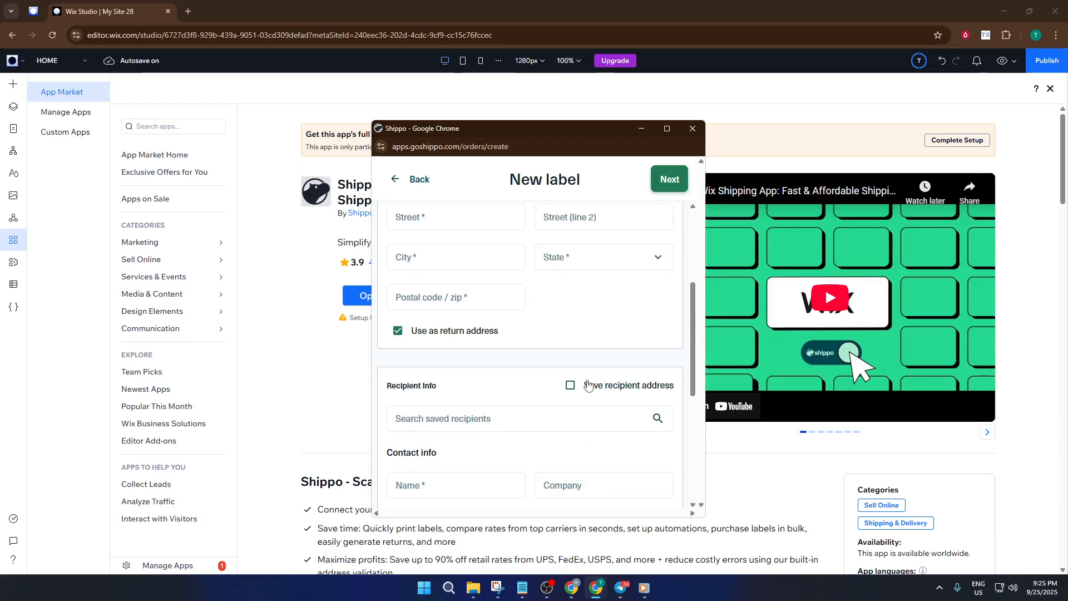
scroll(588, 385, "up", 4)
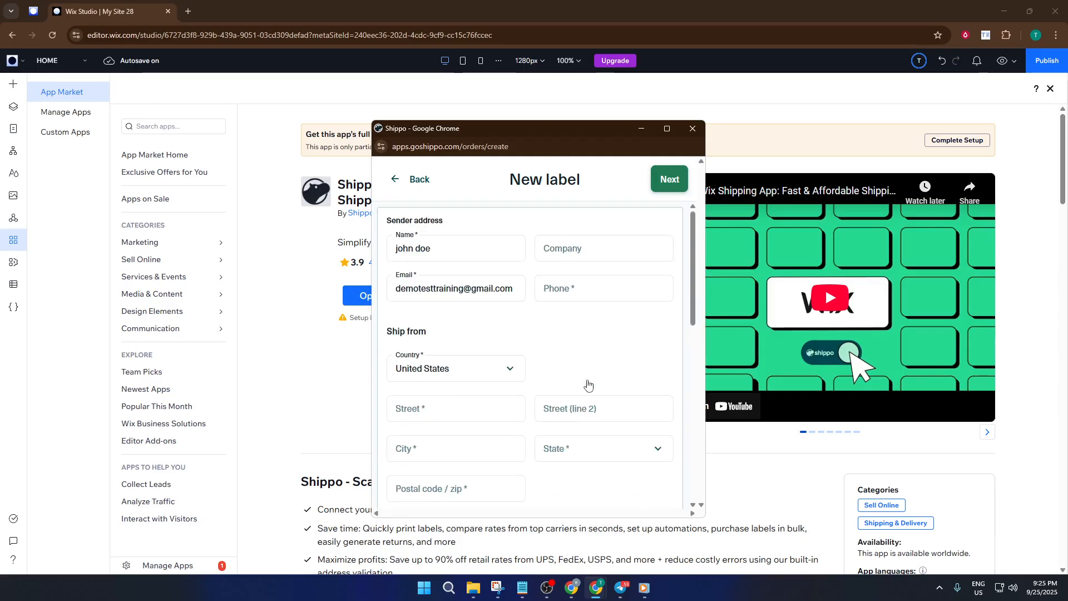
left_click(407, 179)
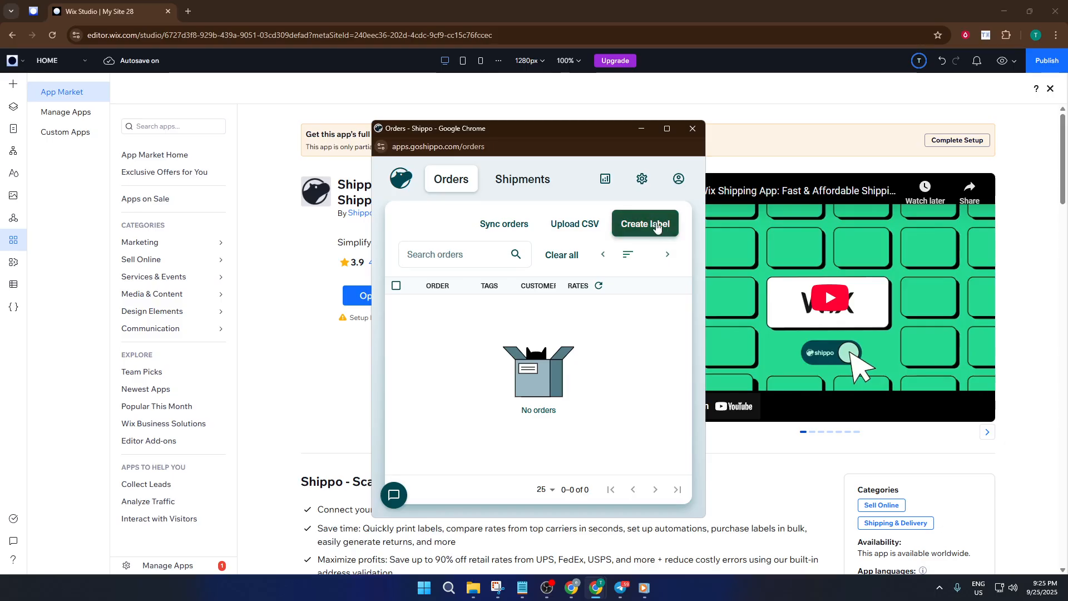
Show the Shippo shipments list and open the manifest creation page
left_click(535, 189)
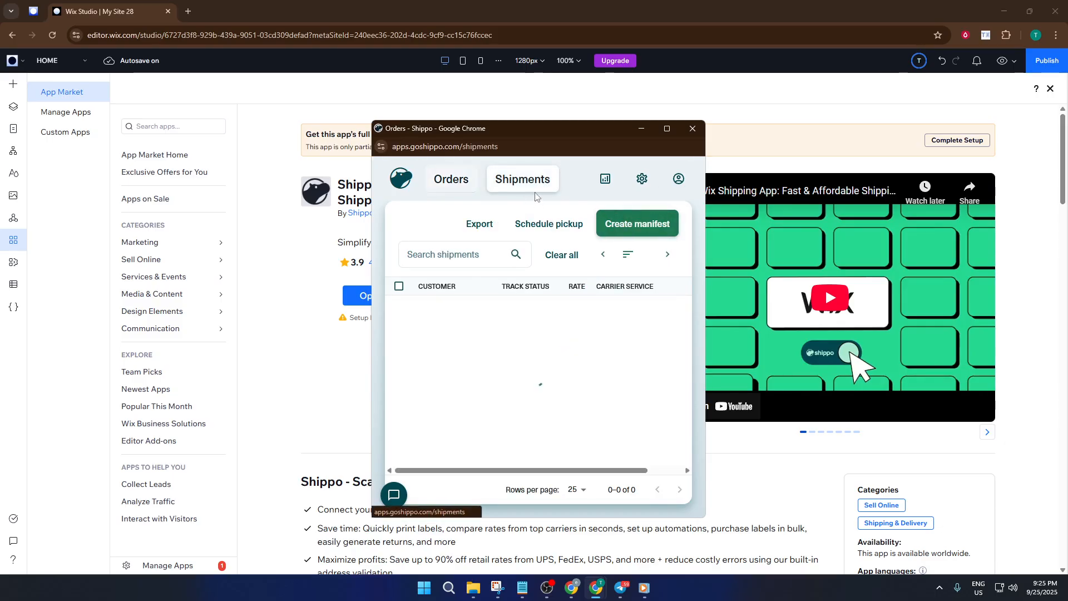
left_click(648, 231)
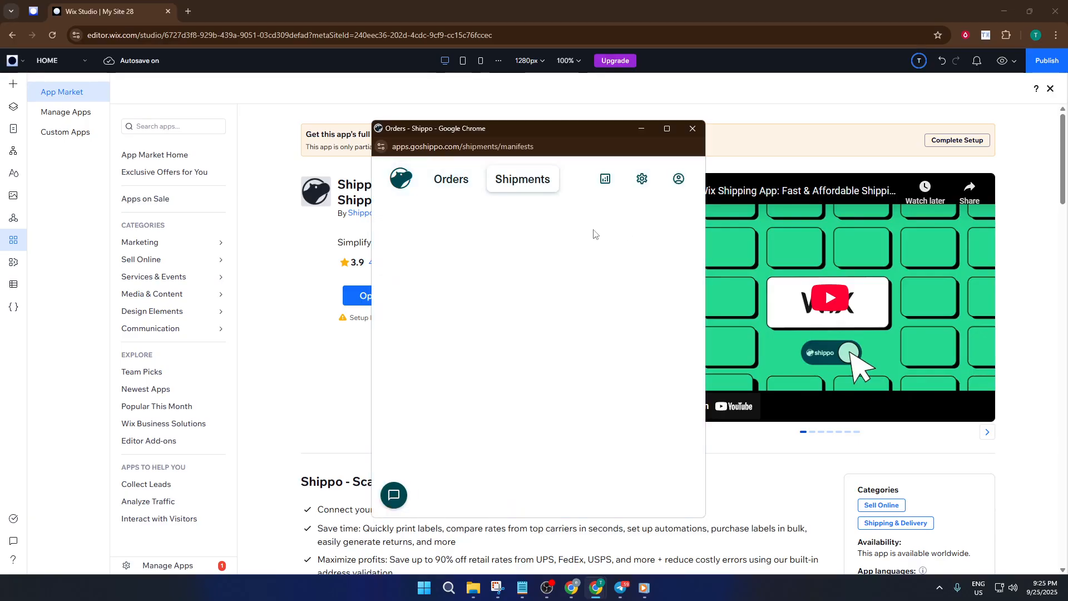